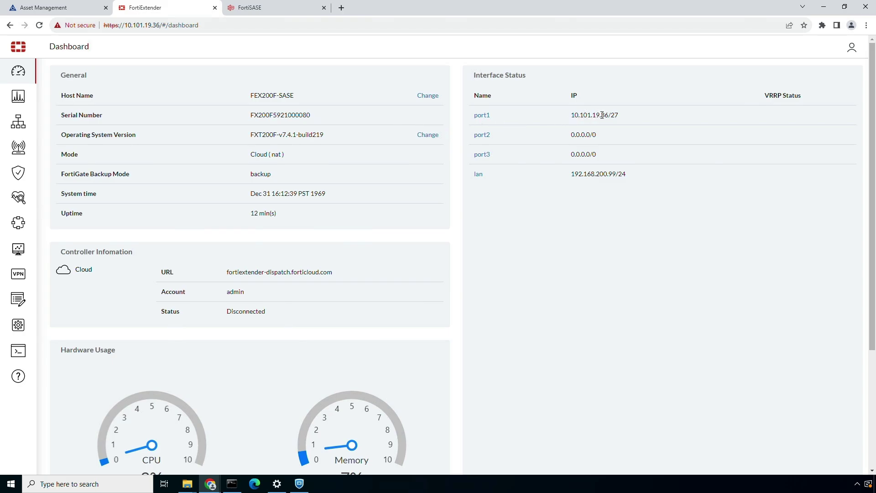
Review FortiExtender networking: lan and port1–port3, with empty VPN, VXLAN, switch and aggregate tables.
{"action": "left_click", "coordinate": [18, 121]}
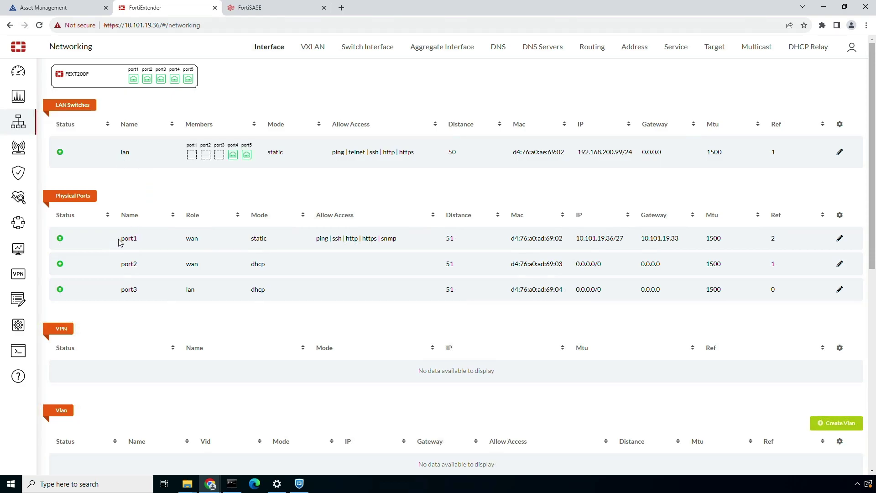
{"action": "scroll", "coordinate": [385, 261], "scroll_direction": "down", "scroll_amount": 5}
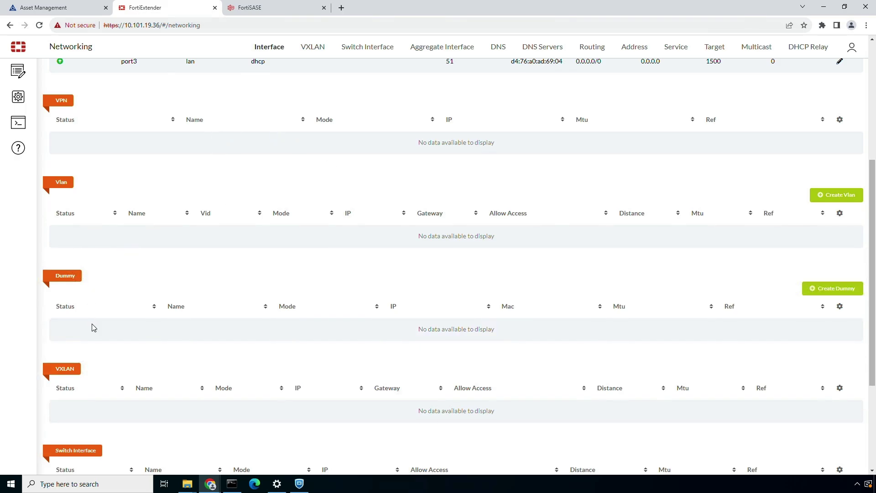
{"action": "scroll", "coordinate": [91, 325], "scroll_direction": "down", "scroll_amount": 4}
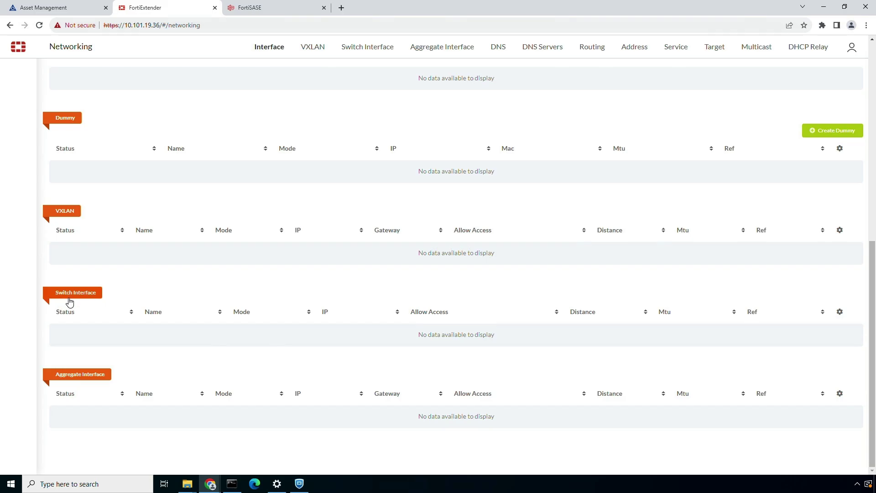
{"action": "left_click", "coordinate": [57, 9]}
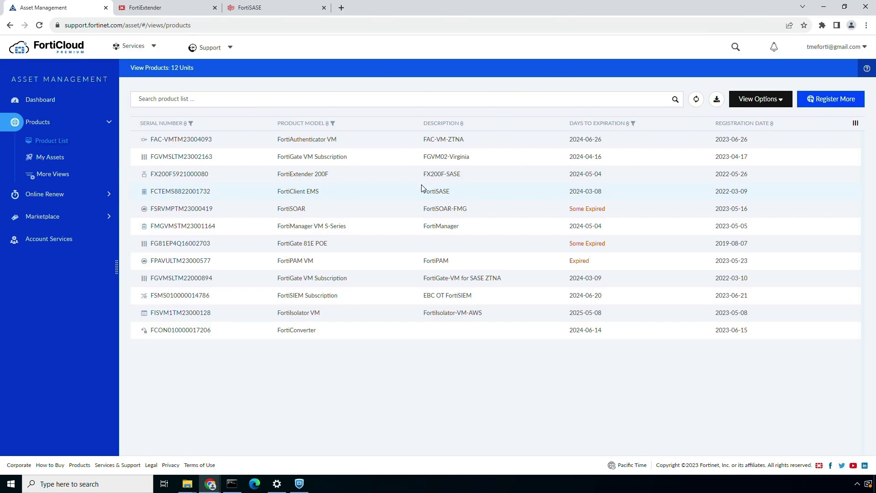
Launch FortiZTP (Beta) from the FortiCloud Services menu.
{"action": "left_click", "coordinate": [155, 47]}
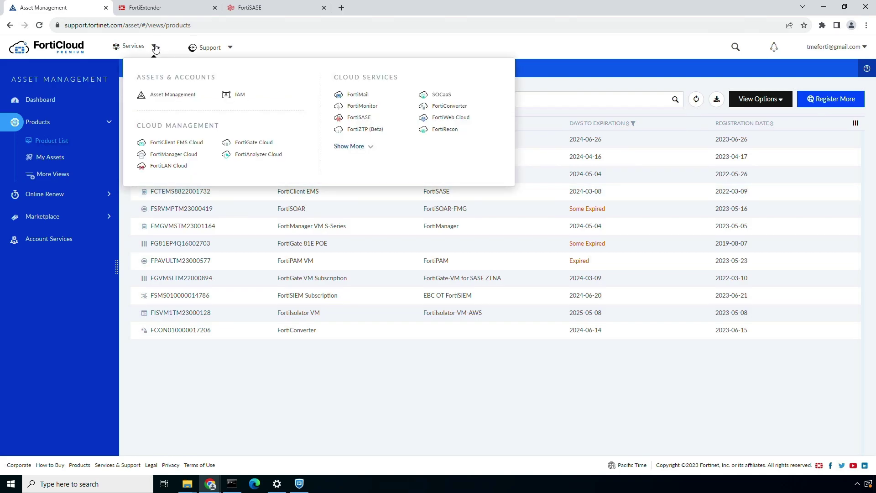
{"action": "left_click", "coordinate": [364, 130]}
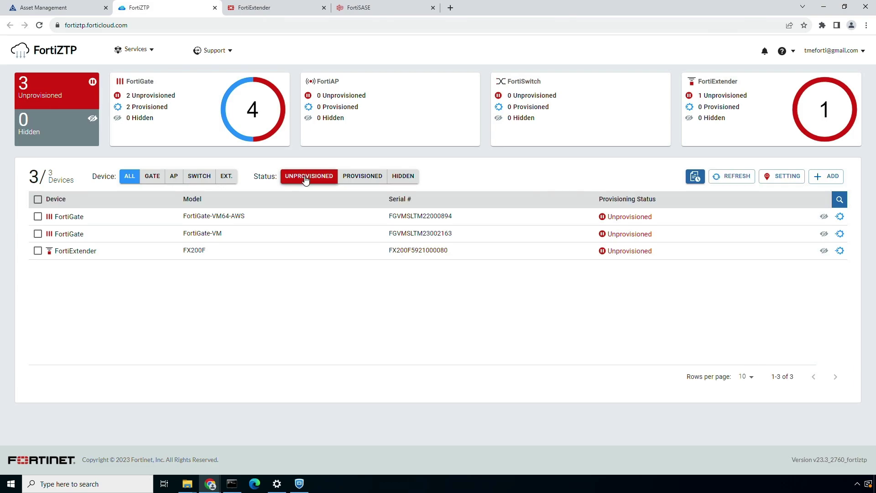
Filter to extenders and provision the FX200F FortiExtender to FortiSASE.
{"action": "left_click", "coordinate": [226, 176]}
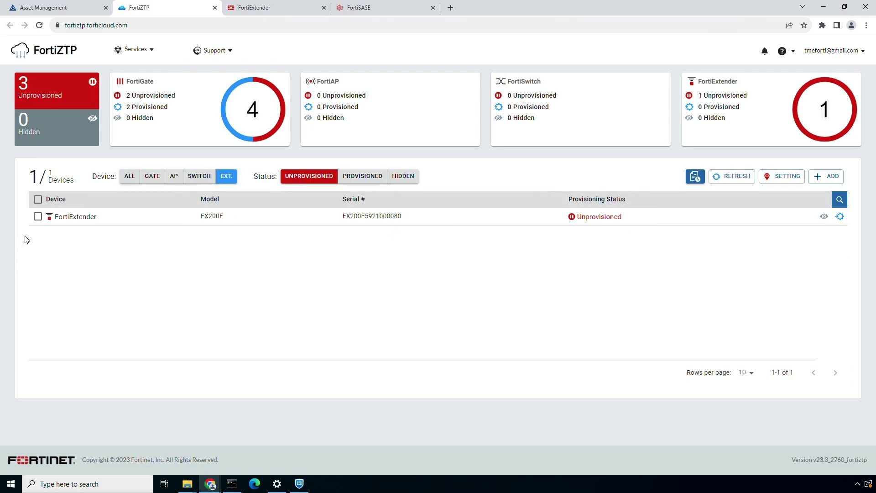
{"action": "left_click", "coordinate": [37, 218]}
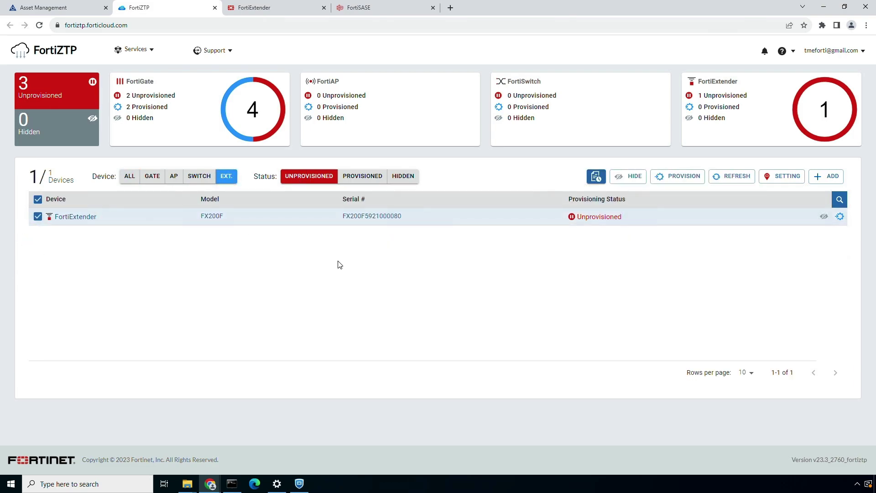
{"action": "left_click", "coordinate": [678, 177]}
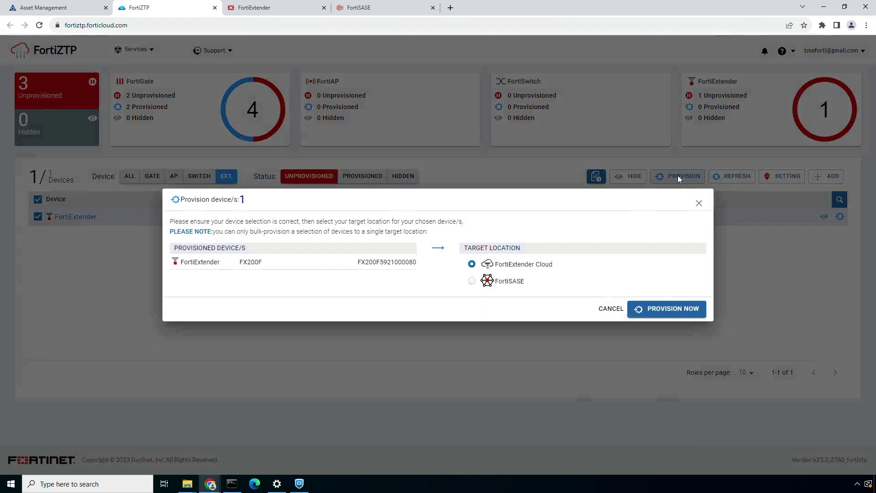
{"action": "left_click", "coordinate": [471, 281]}
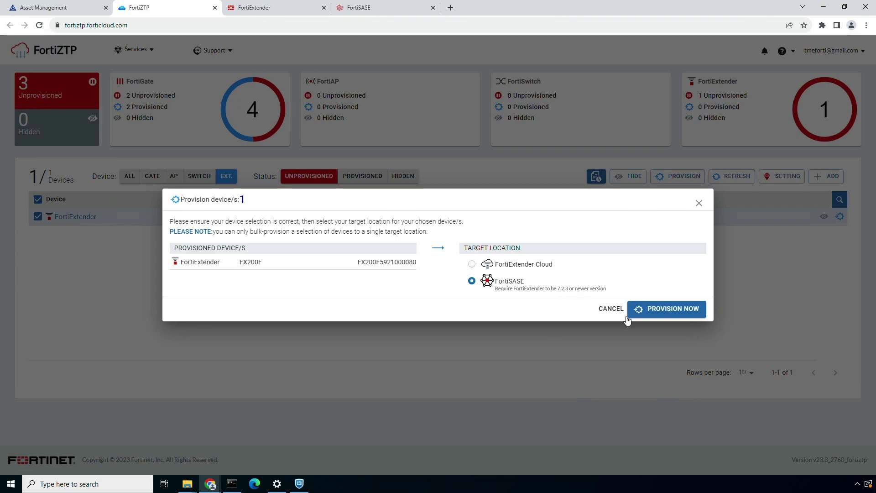
{"action": "left_click", "coordinate": [657, 310]}
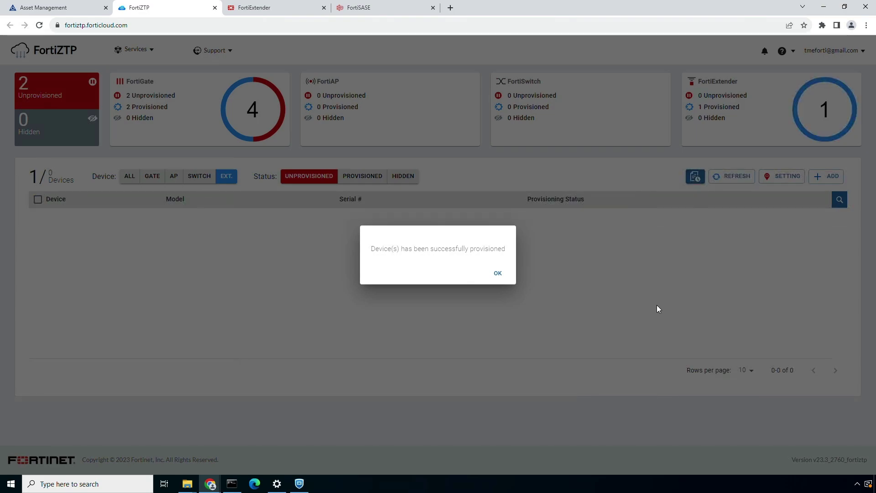
{"action": "left_click", "coordinate": [498, 274]}
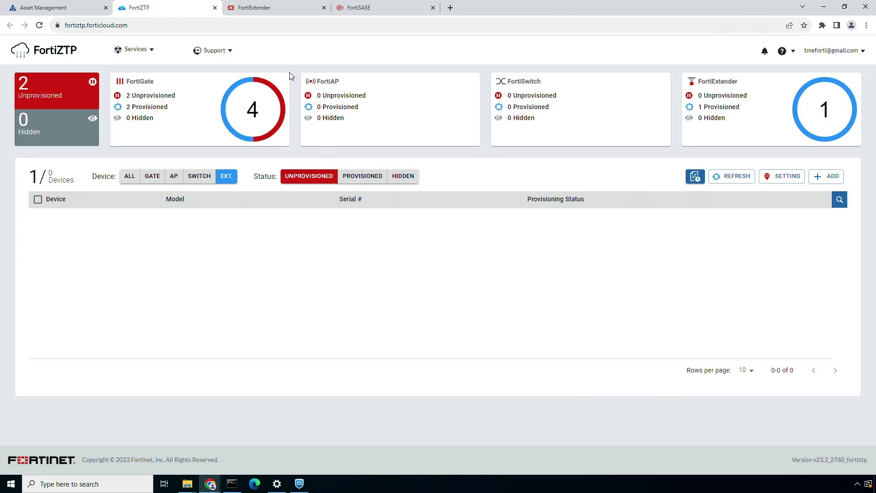
{"action": "left_click", "coordinate": [262, 10]}
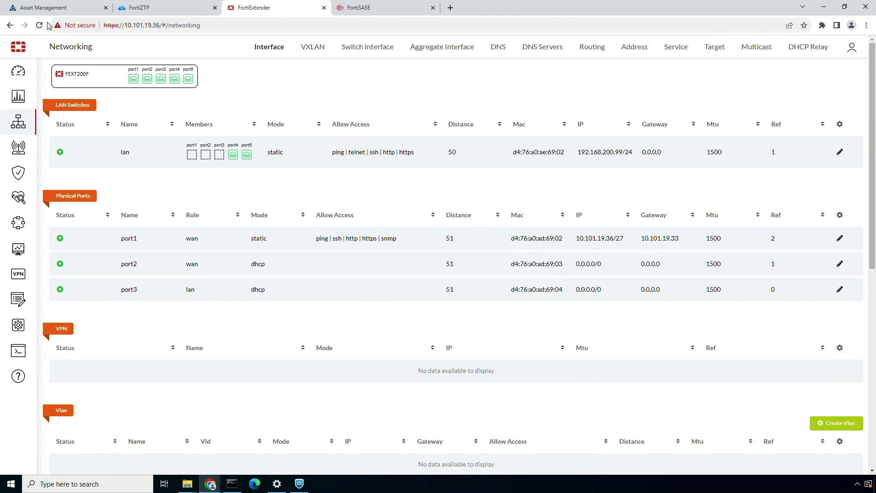
Reload FortiExtender networking to confirm the new le-uplink, le-vxlan, le-switch and le-agg-link interfaces.
{"action": "left_click", "coordinate": [40, 25]}
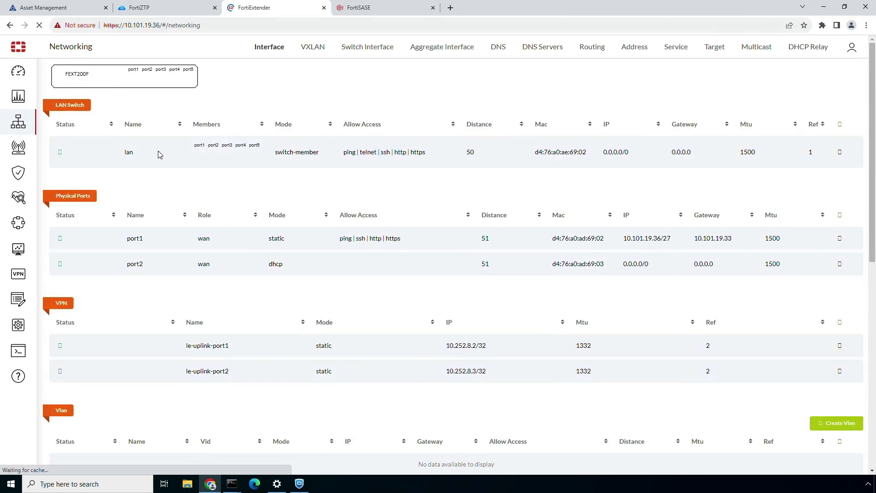
{"action": "scroll", "coordinate": [157, 154], "scroll_direction": "down", "scroll_amount": 2}
{"action": "scroll", "coordinate": [159, 154], "scroll_direction": "down", "scroll_amount": 2}
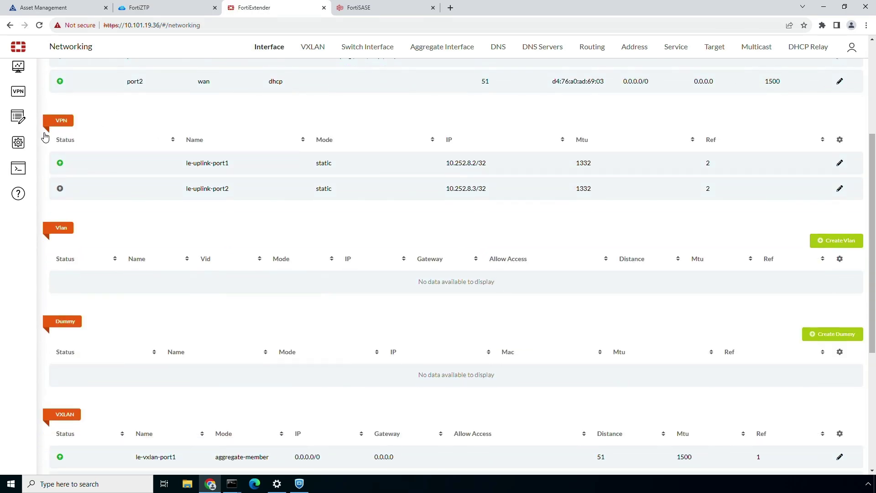
{"action": "scroll", "coordinate": [428, 203], "scroll_direction": "down", "scroll_amount": 4}
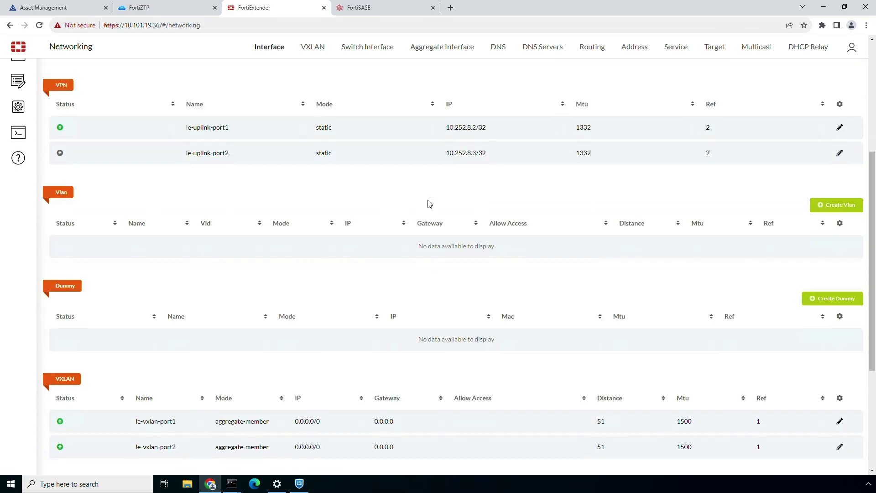
{"action": "scroll", "coordinate": [429, 202], "scroll_direction": "down", "scroll_amount": 1}
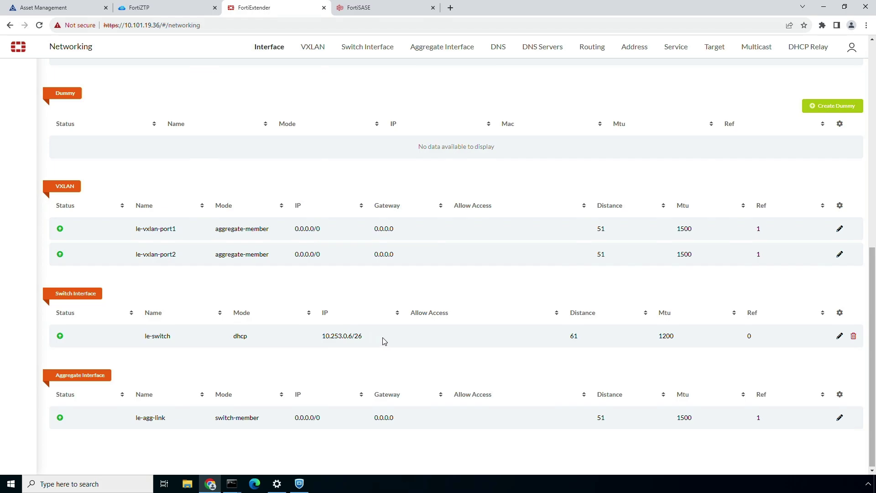
{"action": "left_click", "coordinate": [365, 13]}
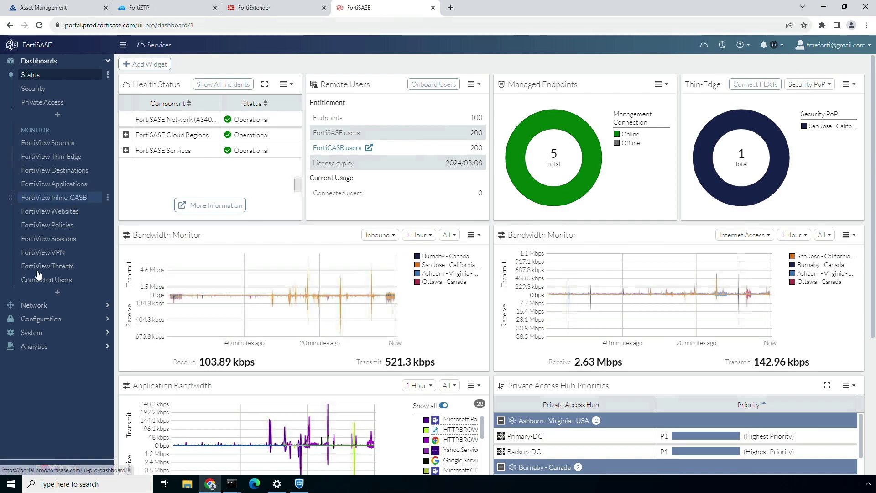
Check the Thin-Edge list shows the FortiExtender online at San Jose with 6 DHCP clients.
{"action": "left_click", "coordinate": [35, 305]}
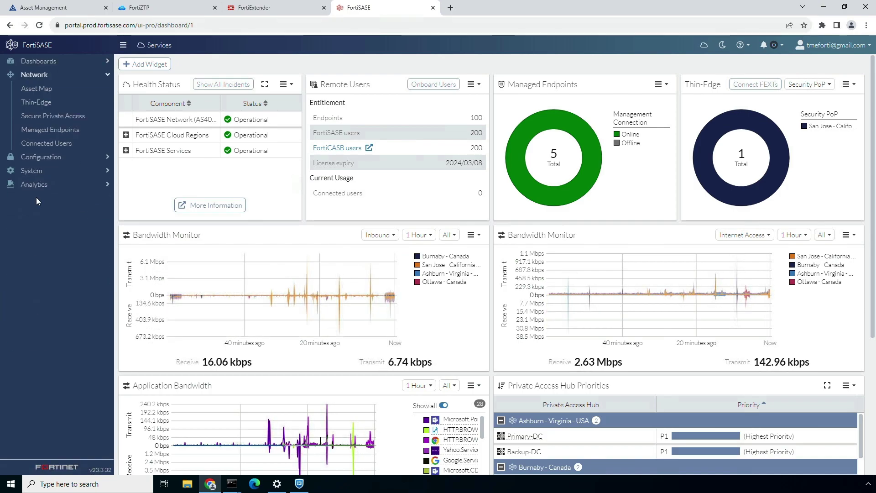
{"action": "left_click", "coordinate": [30, 101]}
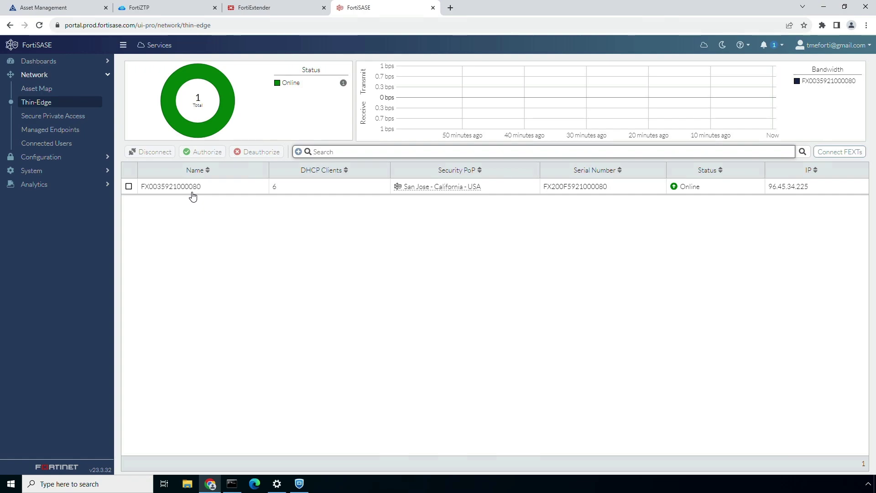
{"action": "left_click", "coordinate": [60, 158]}
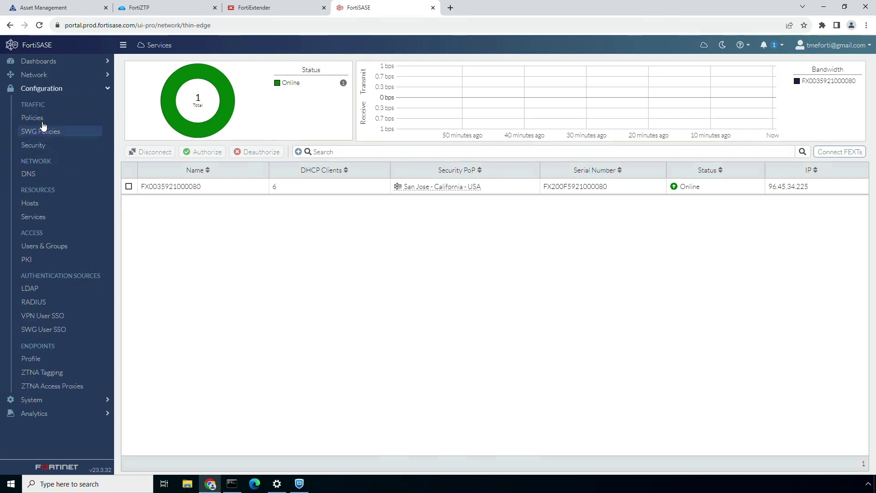
Review the FEX-Branch traffic policy without saving, then view the Default group's security profiles.
{"action": "left_click", "coordinate": [43, 120]}
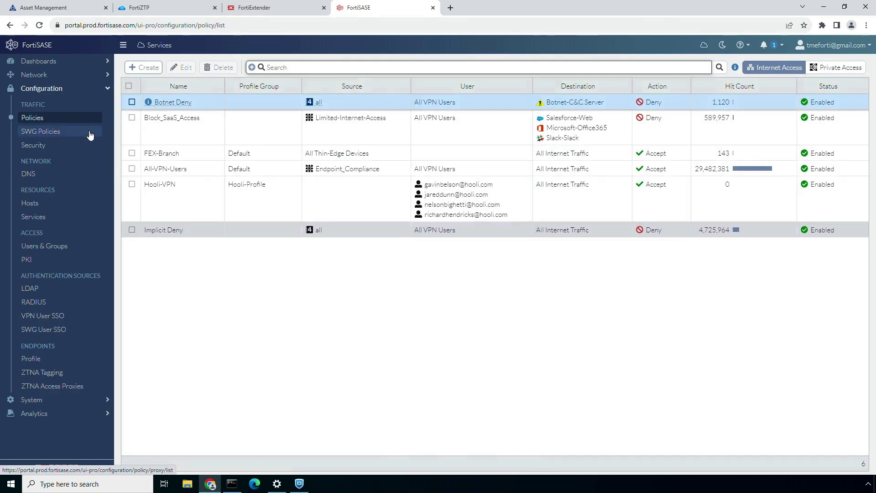
{"action": "left_click", "coordinate": [176, 157]}
{"action": "left_click", "coordinate": [187, 68]}
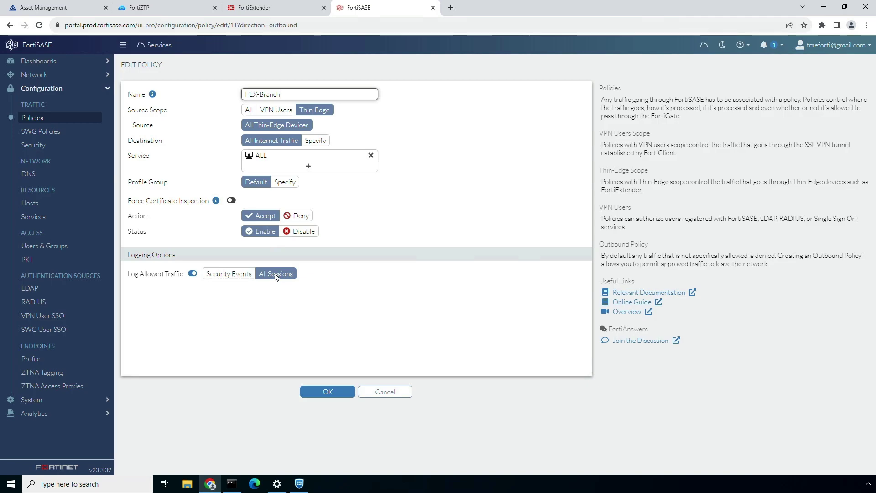
{"action": "left_click", "coordinate": [368, 395]}
{"action": "left_click", "coordinate": [43, 145]}
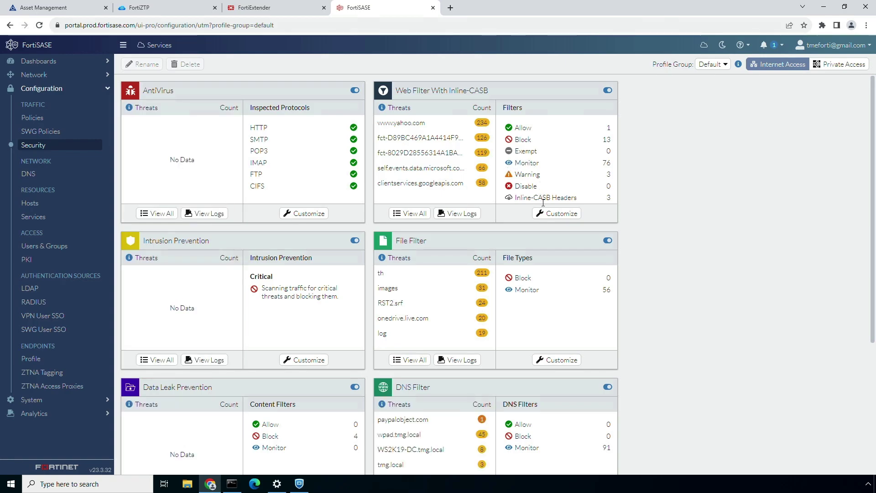
Confirm the Web Filter profile blocks the Gambling category and close it unchanged.
{"action": "left_click", "coordinate": [565, 213]}
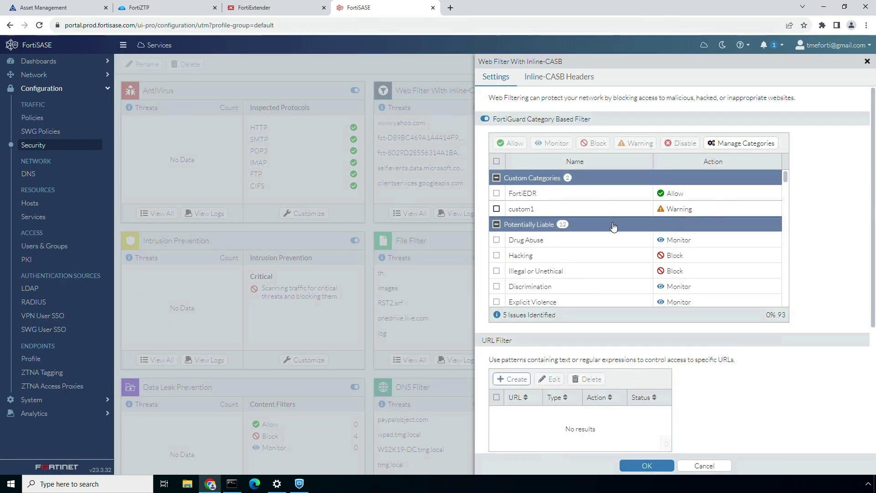
{"action": "scroll", "coordinate": [618, 263], "scroll_direction": "down", "scroll_amount": 2}
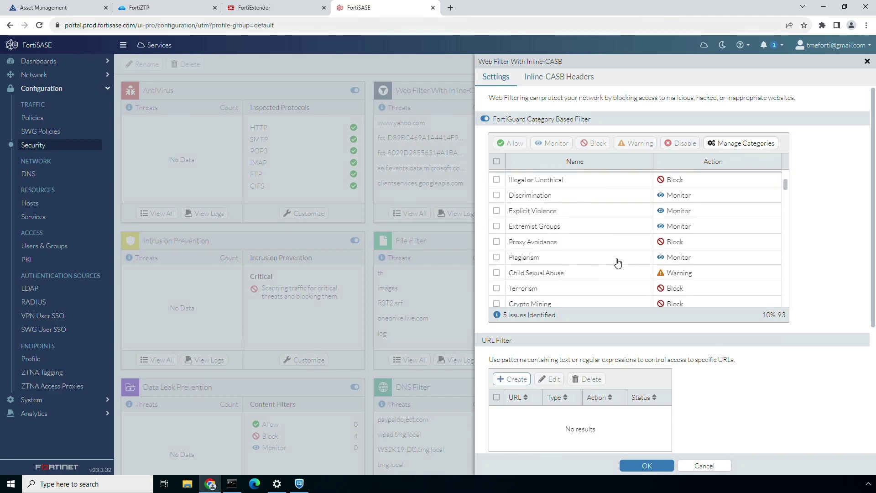
{"action": "scroll", "coordinate": [617, 262], "scroll_direction": "down", "scroll_amount": 3}
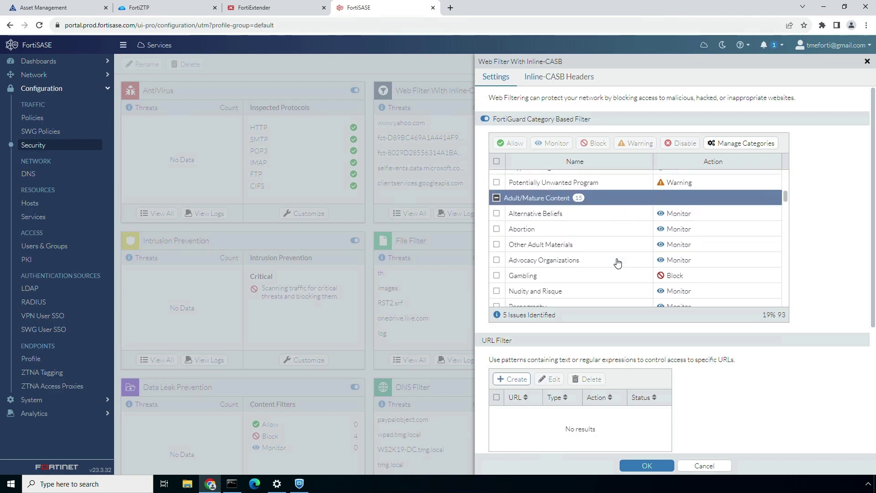
{"action": "scroll", "coordinate": [617, 263], "scroll_direction": "down", "scroll_amount": 6}
{"action": "scroll", "coordinate": [617, 264], "scroll_direction": "down", "scroll_amount": 3}
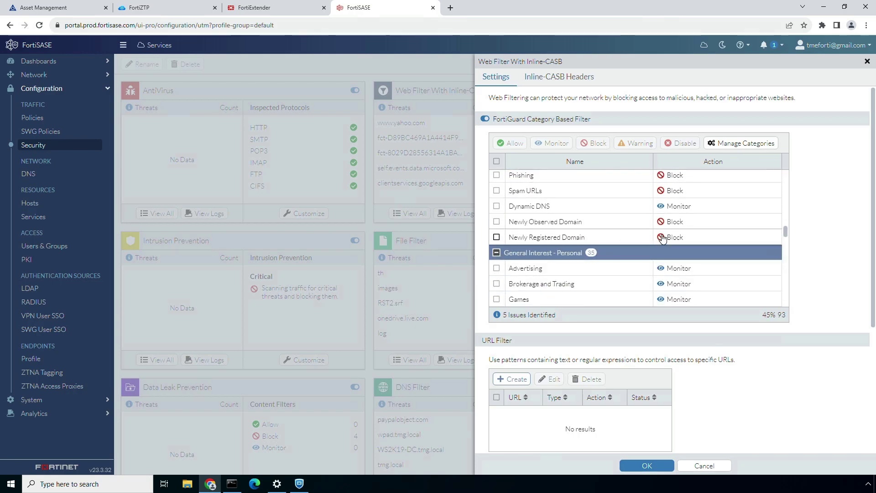
{"action": "left_click", "coordinate": [694, 467]}
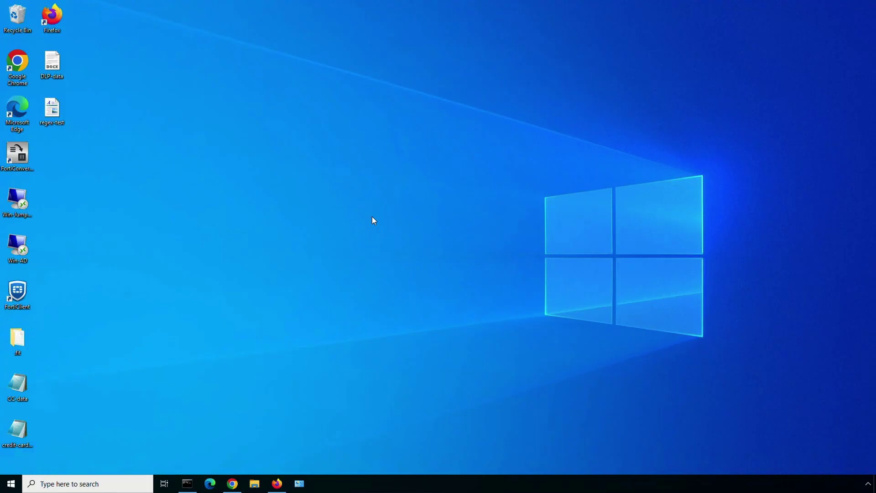
Run ipconfig to show Ethernet1 at 10.253.0.9 with gateway 10.253.0.1.
{"action": "left_click", "coordinate": [187, 482]}
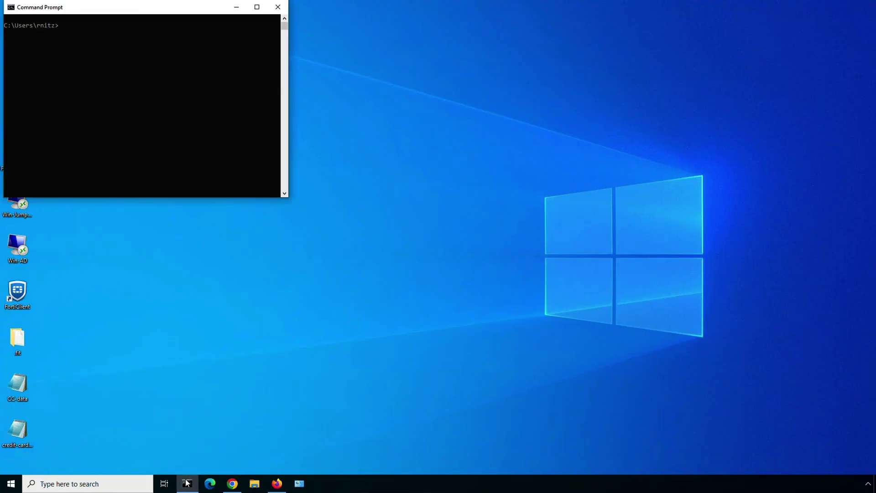
{"action": "left_click", "coordinate": [133, 163]}
{"action": "type", "text": "ipcon"}
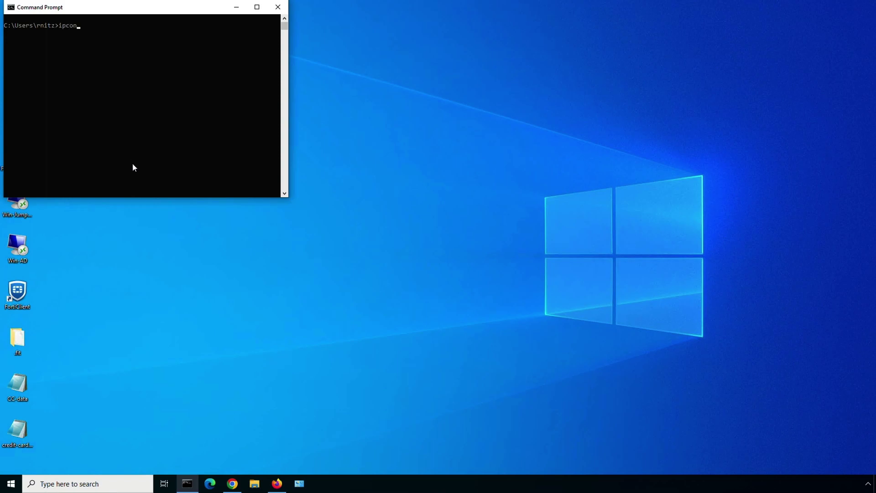
{"action": "type", "text": "fig"}
{"action": "key", "text": "Return"}
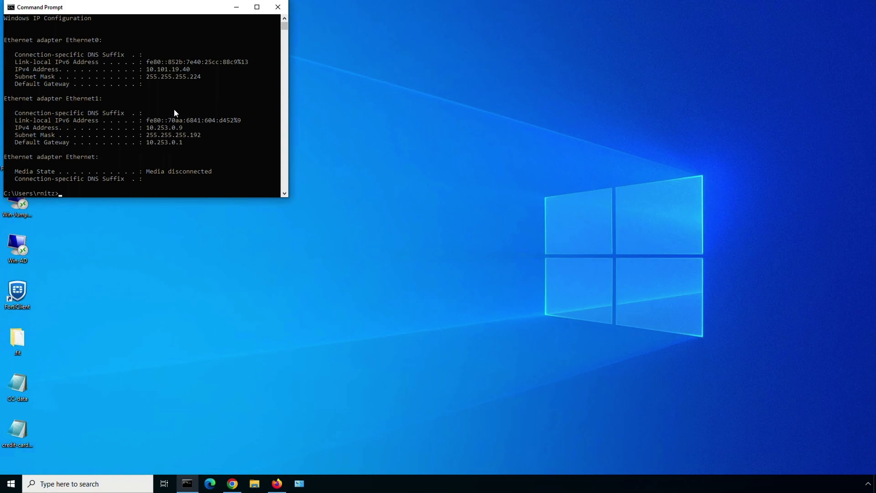
{"action": "left_click", "coordinate": [233, 483]}
{"action": "left_click", "coordinate": [175, 29]}
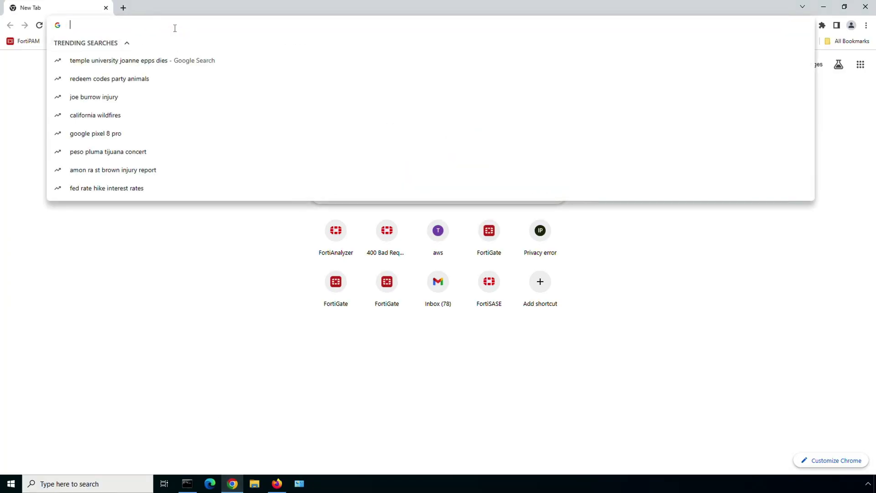
{"action": "type", "text": "https://p"}
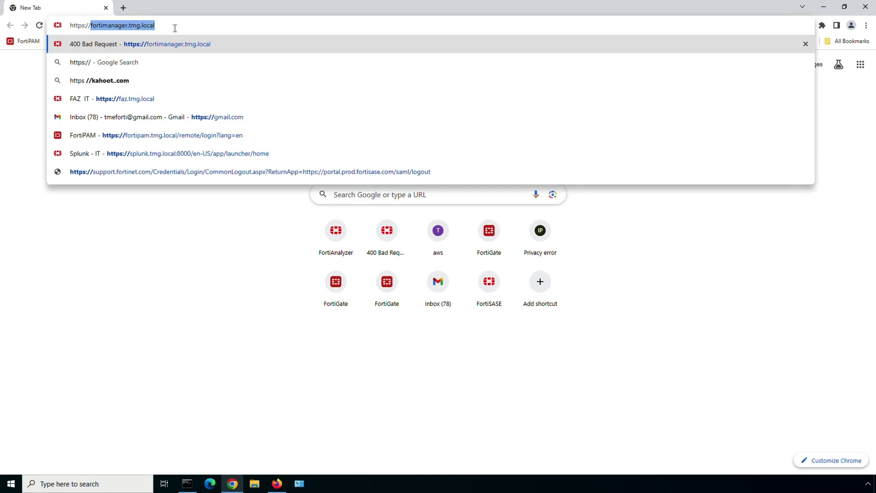
{"action": "type", "text": "oker"}
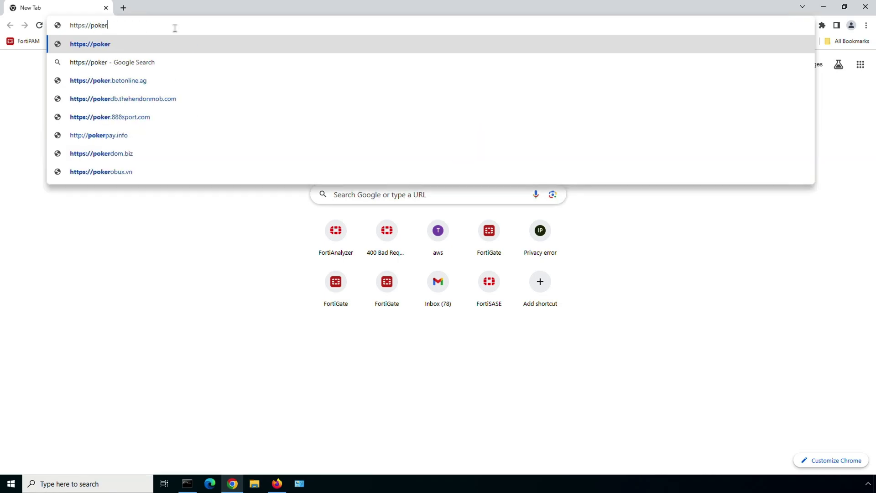
{"action": "type", "text": ".com"}
{"action": "key", "text": "Return"}
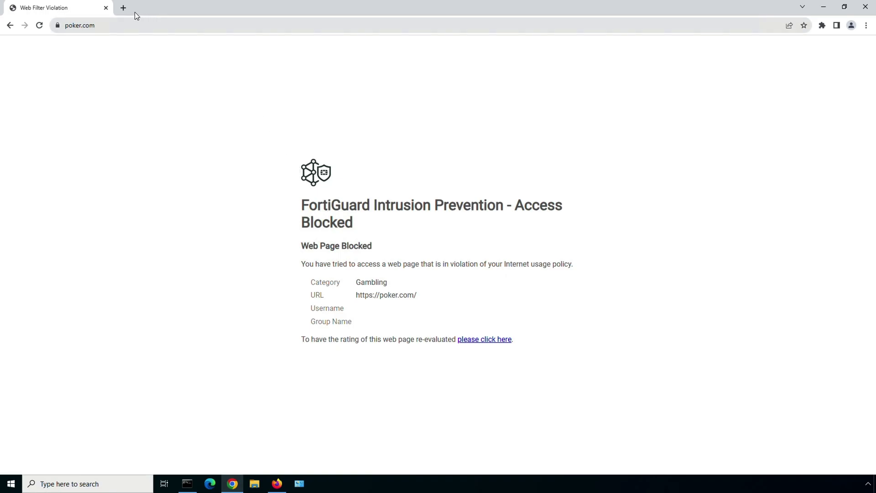
{"action": "left_click", "coordinate": [123, 8]}
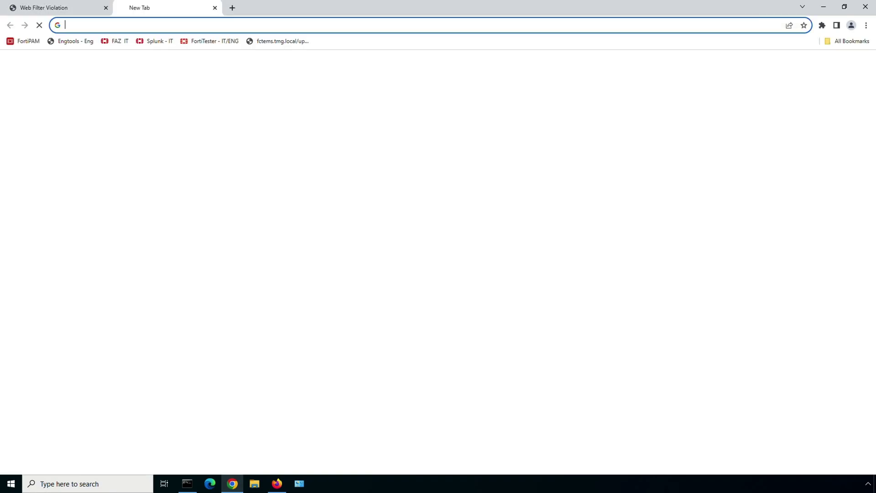
{"action": "left_click", "coordinate": [162, 27]}
{"action": "type", "text": "https"}
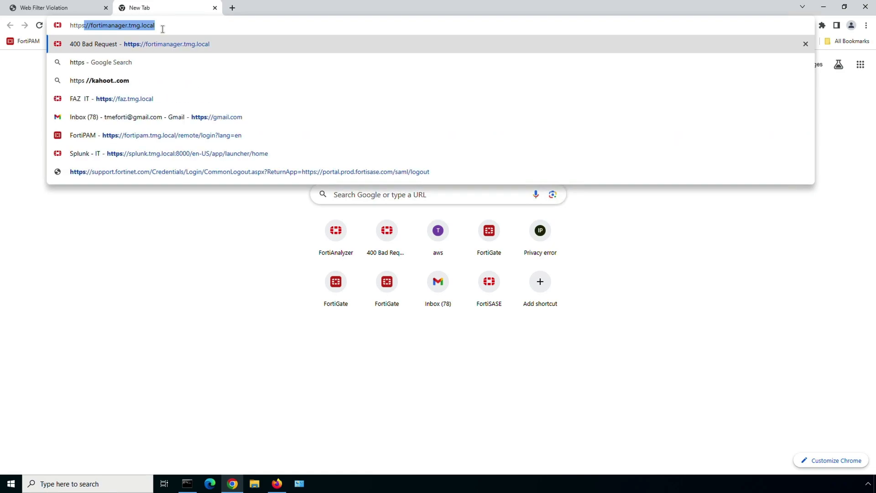
{"action": "type", "text": "://payp"}
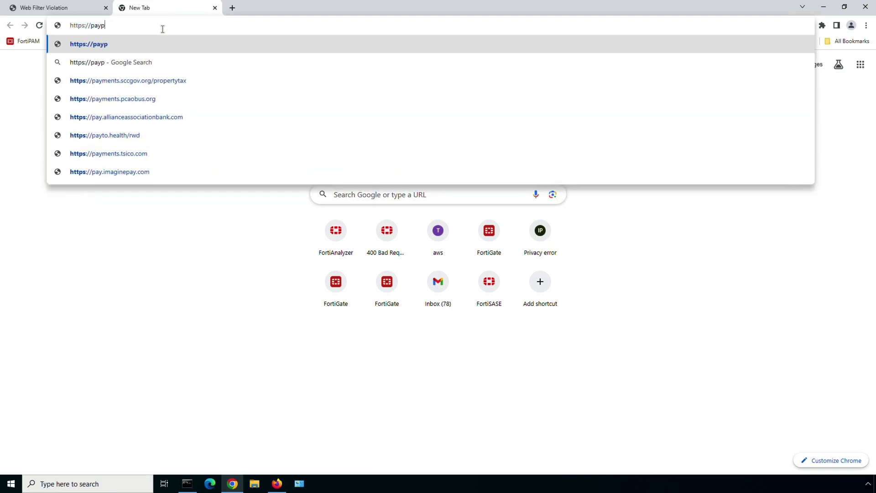
{"action": "type", "text": "alobject.com"}
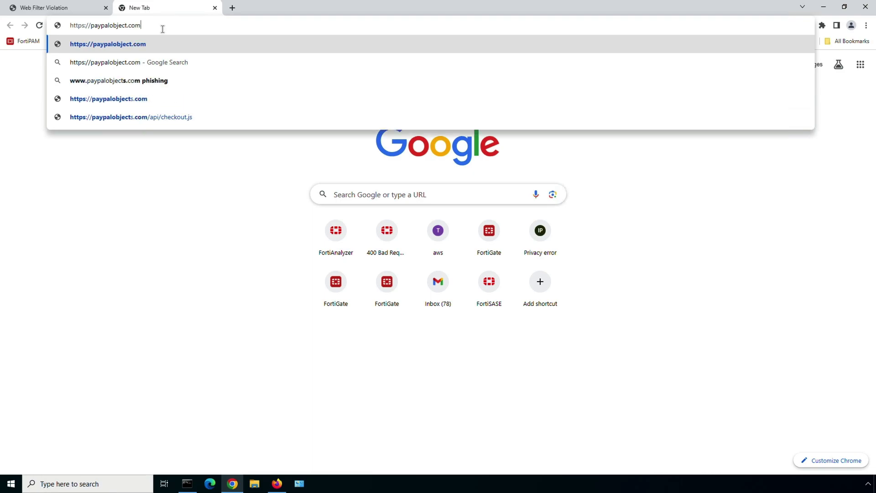
{"action": "key", "text": "Return"}
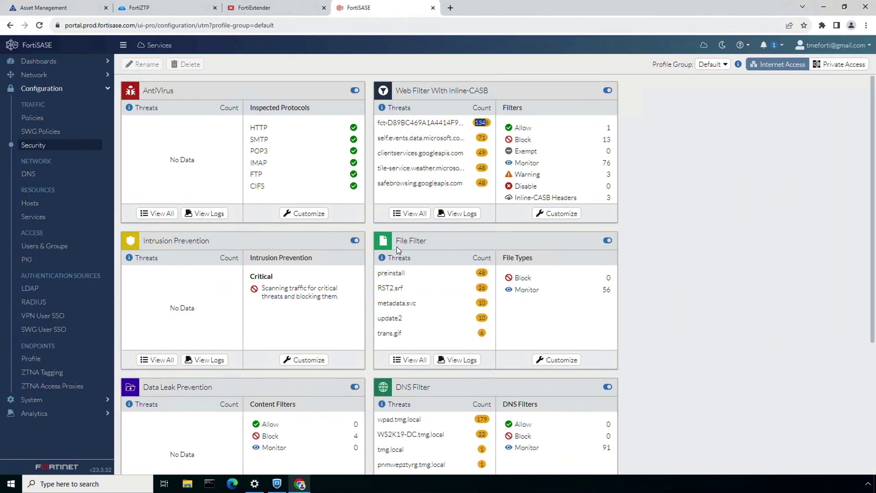
Open the Web Filter With Inline-CASB logs for the default profile group.
{"action": "left_click", "coordinate": [451, 214]}
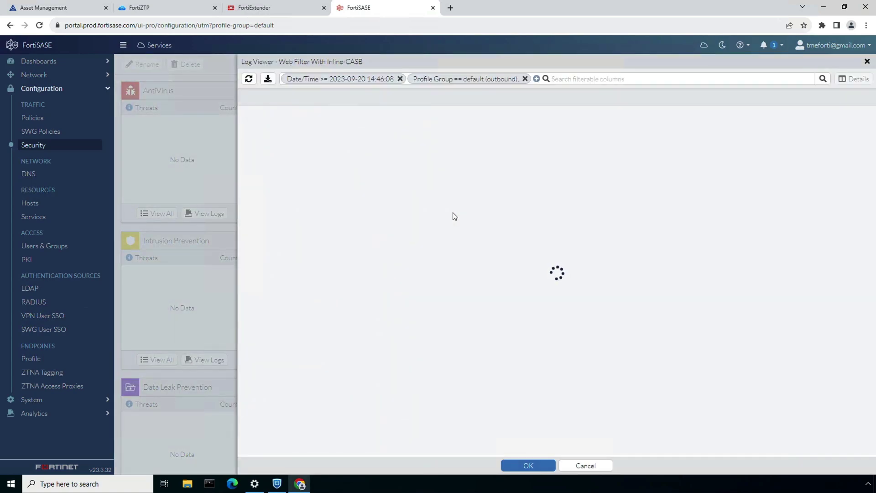